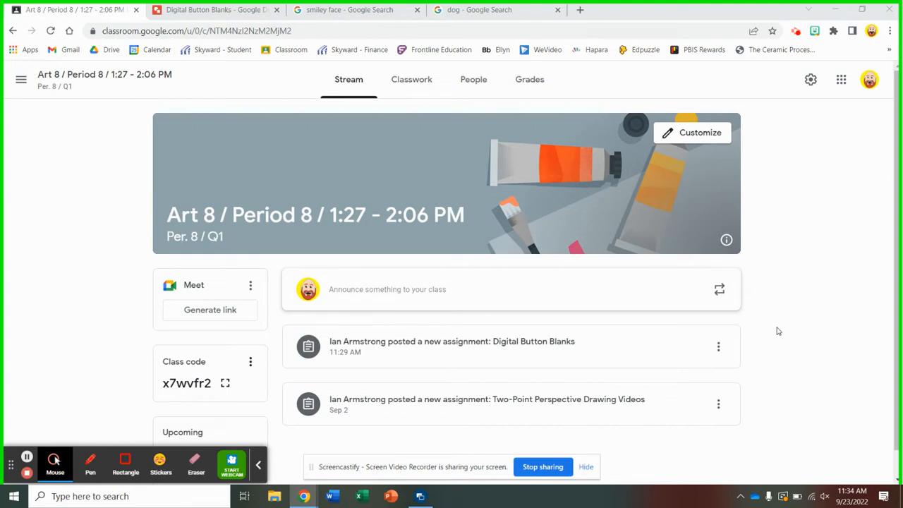
Step: Open the Digital Button Blanks drawing from the class's classwork assignment
left_click(427, 81)
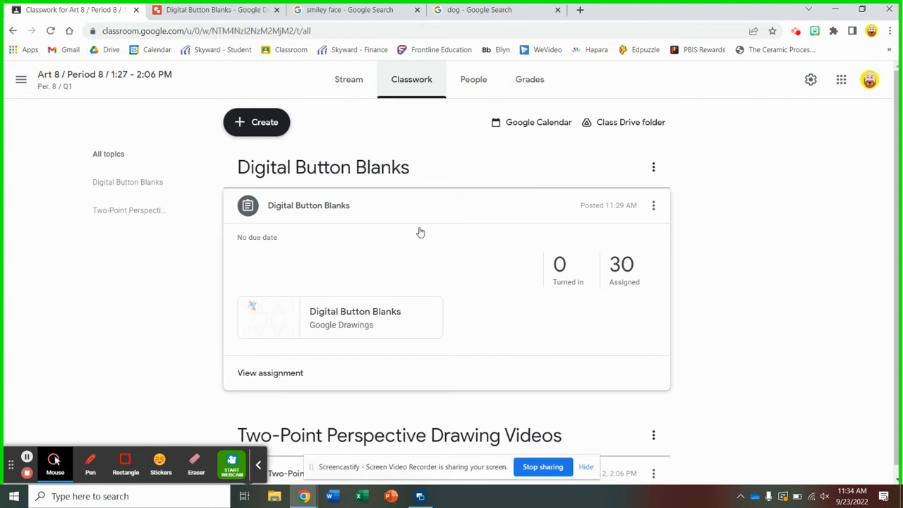
left_click(324, 312)
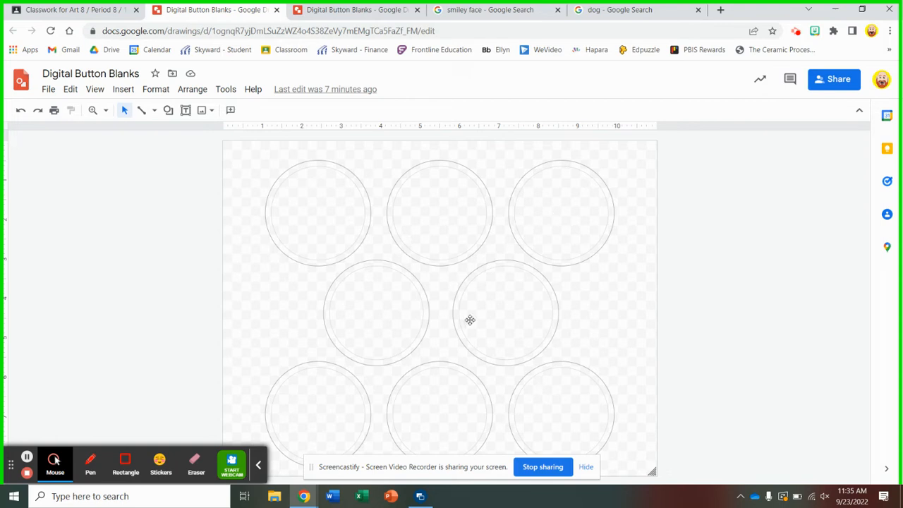
Step: Examine the outer and inner rings of the first button blank in the top row by selecting each one
left_click(318, 158)
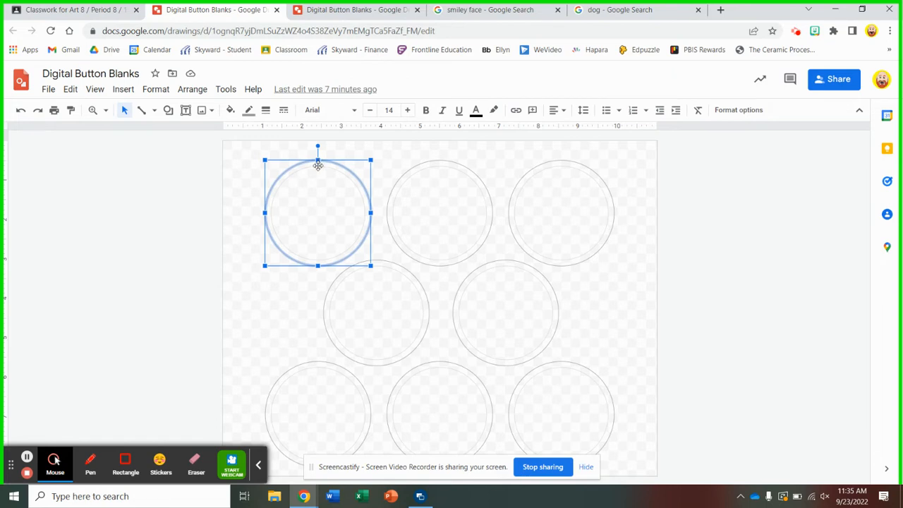
left_click_drag(318, 164, 318, 169)
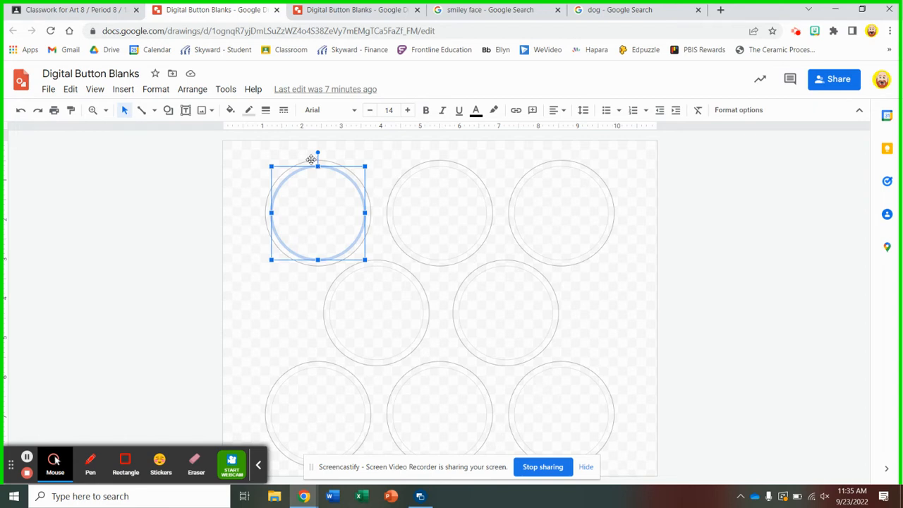
key("ctrl+z")
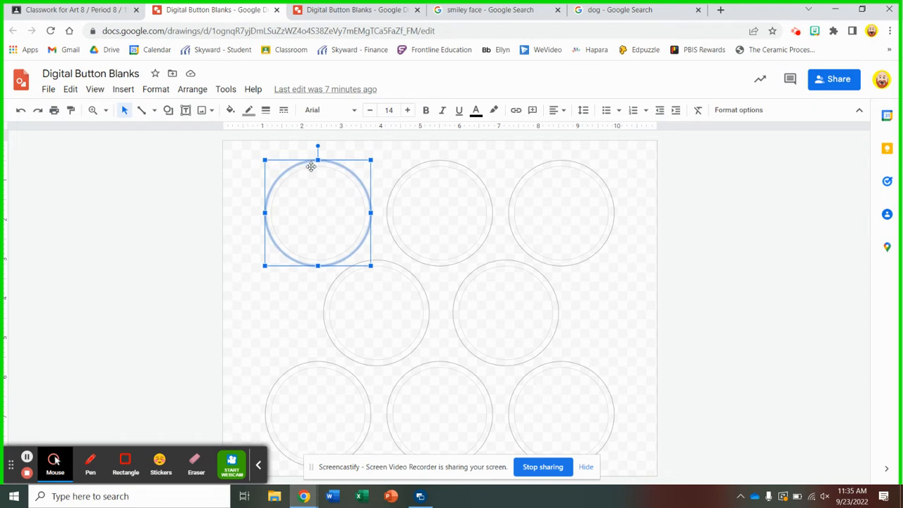
left_click_drag(313, 164, 314, 170)
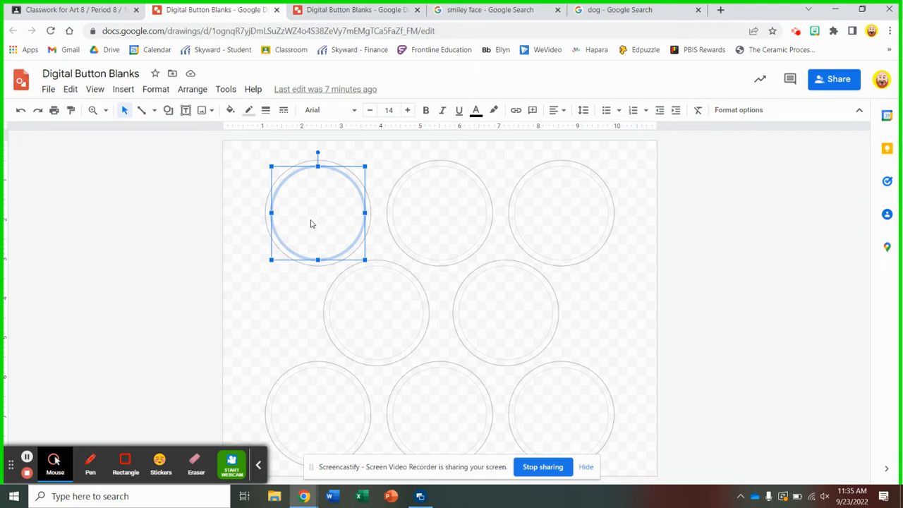
Step: Paste the copied smiley face image and center it on the first blank in the top row
right_click(246, 251)
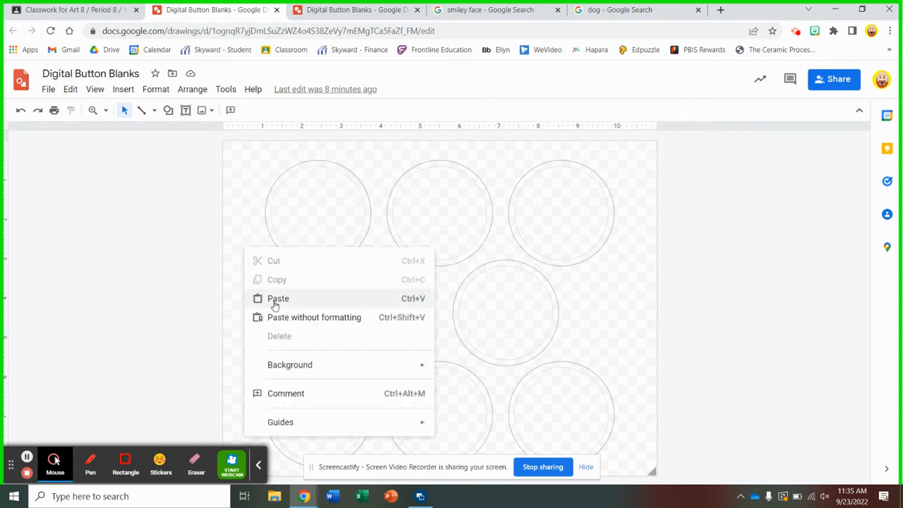
left_click(276, 299)
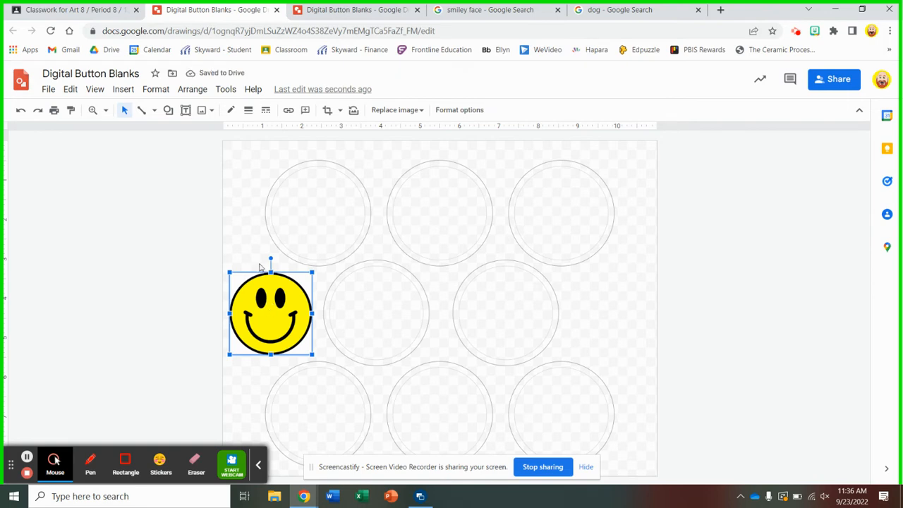
left_click(260, 266)
left_click(265, 318)
mouse_move(268, 322)
left_mouse_down()
mouse_move(317, 217)
mouse_move(313, 226)
left_mouse_up()
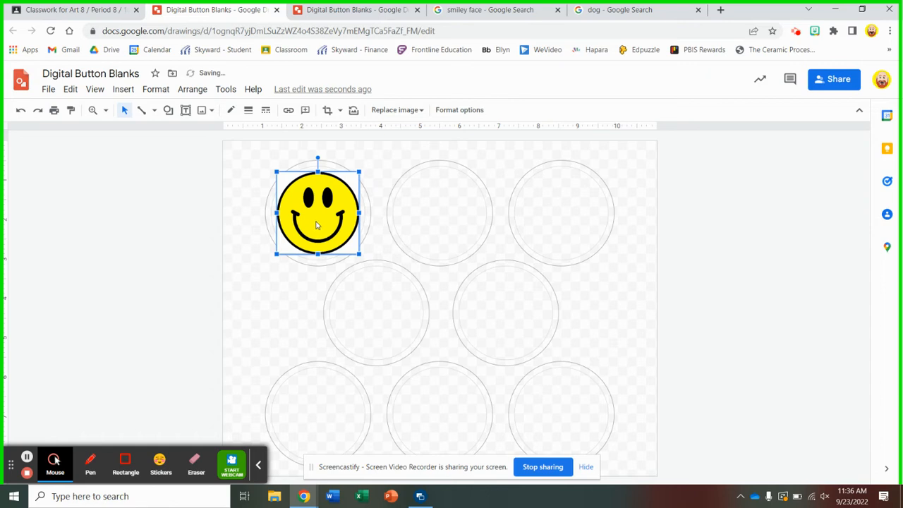
left_click(299, 303)
left_click(325, 217)
left_click(418, 171)
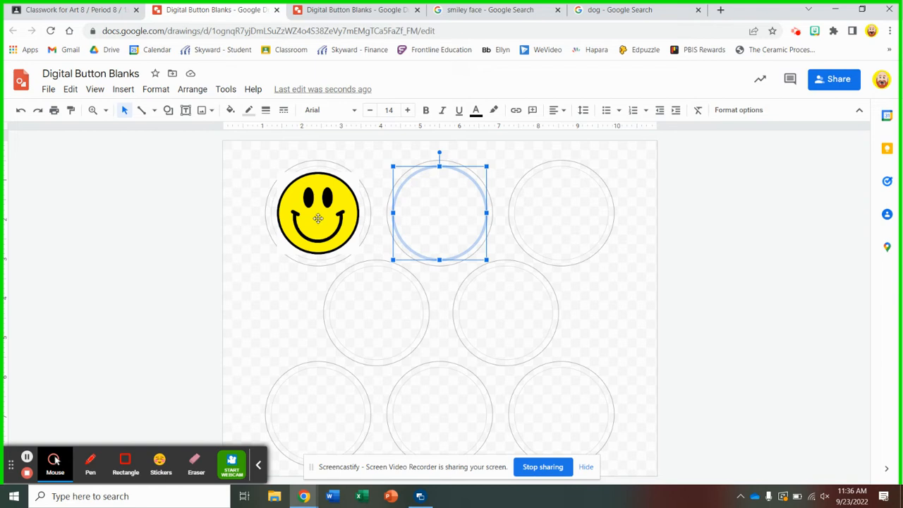
Step: Try cropping away the upper and right parts of the smiley face image, and undo the crop
left_click(318, 218)
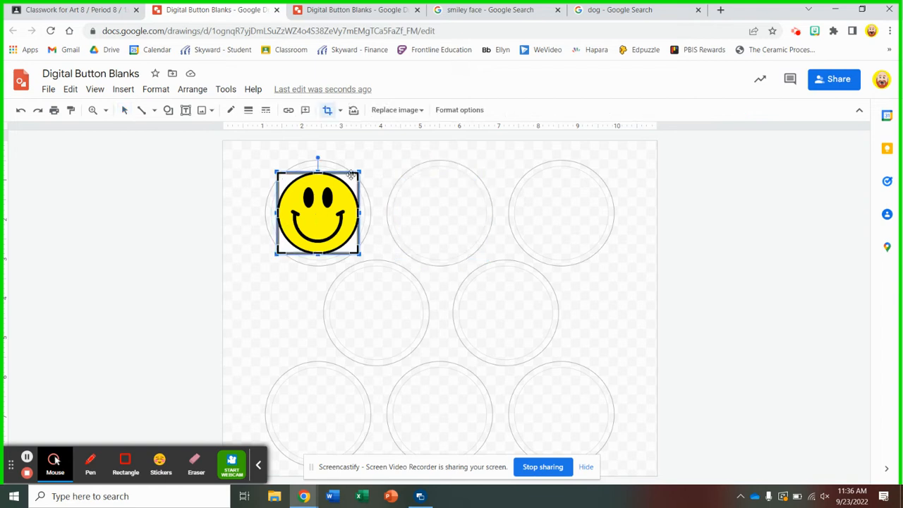
left_click_drag(358, 174, 334, 200)
key("Return")
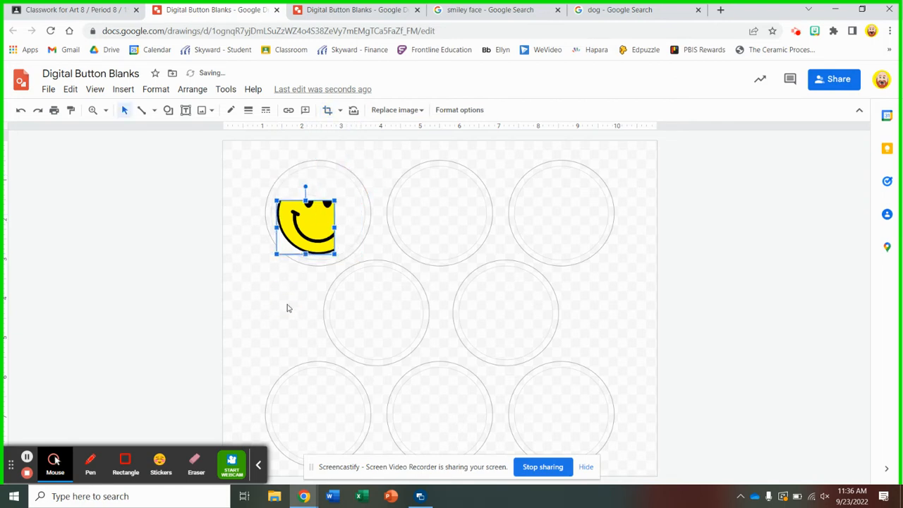
left_click(21, 110)
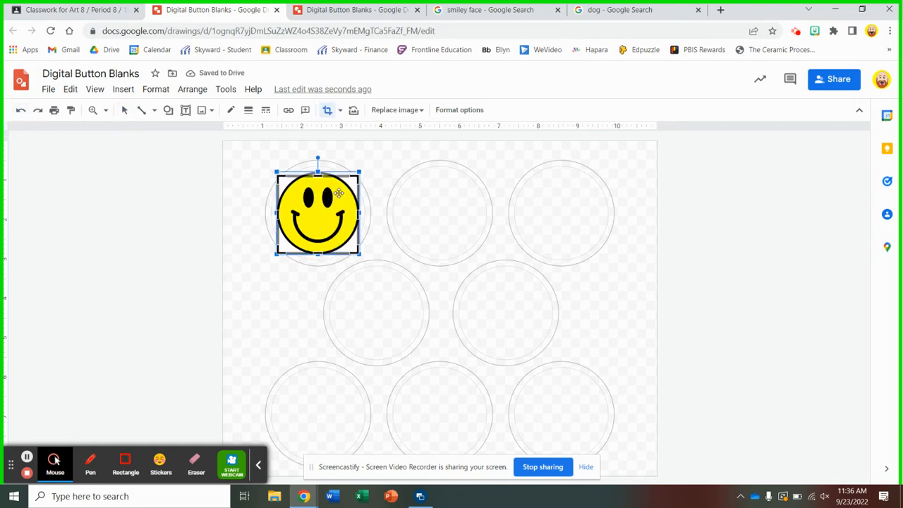
Step: Mask the smiley face image with the Oval shape and shrink its crop frame from the upper-right corner
left_click(339, 111)
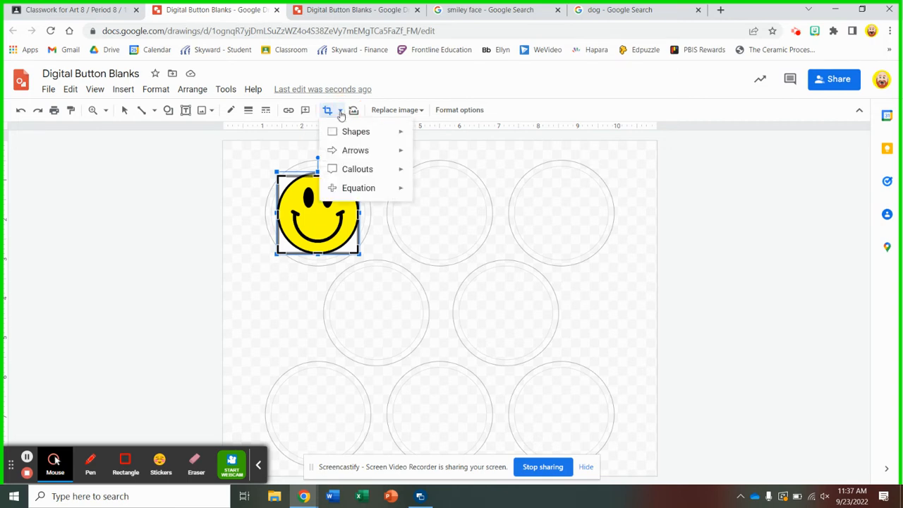
mouse_move(375, 132)
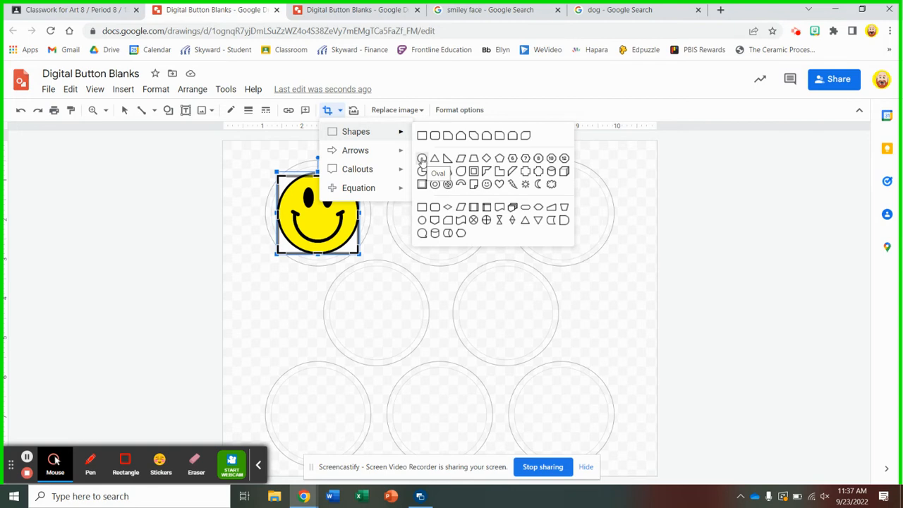
left_click(422, 159)
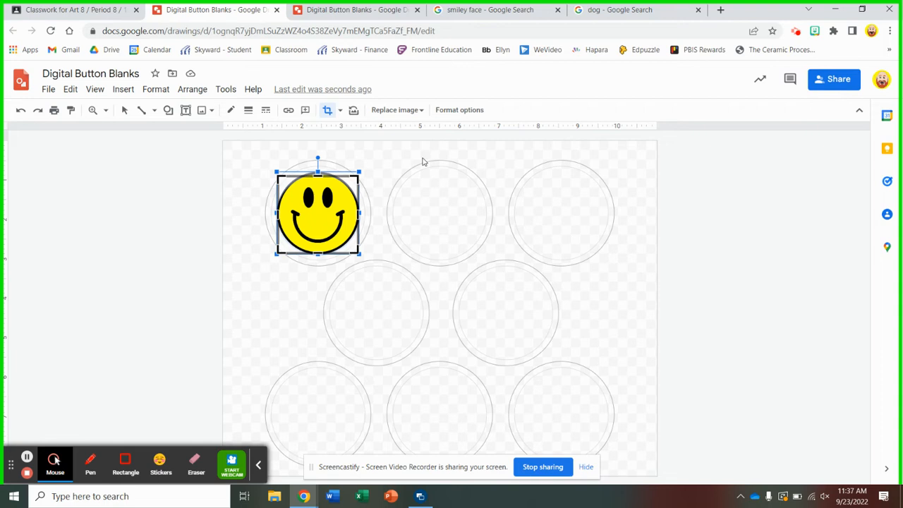
left_click(352, 182)
mouse_move(352, 185)
left_mouse_down()
mouse_move(341, 198)
mouse_move(367, 189)
mouse_move(358, 162)
mouse_move(358, 181)
mouse_move(342, 188)
left_mouse_up()
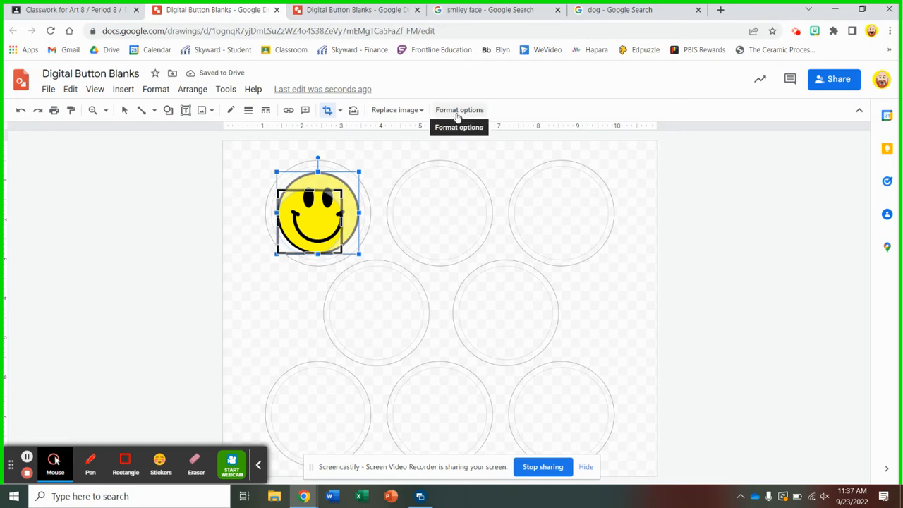
Step: Set the crop frame's width and height to 2.38 in each and finish the crop
left_click(457, 113)
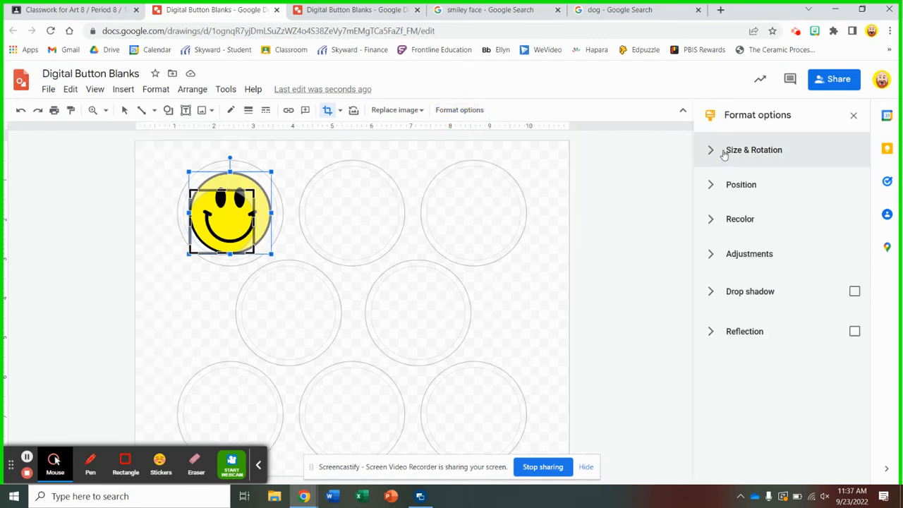
left_click(724, 151)
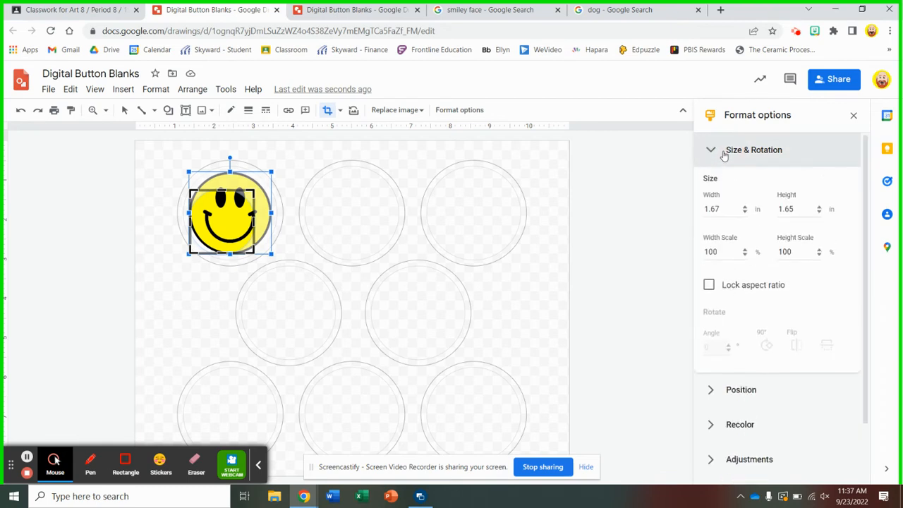
left_click(704, 211)
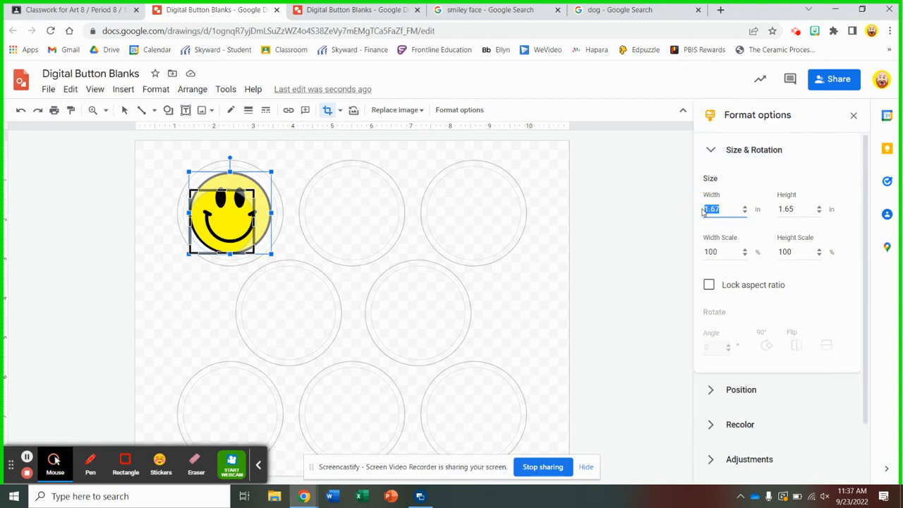
type("2")
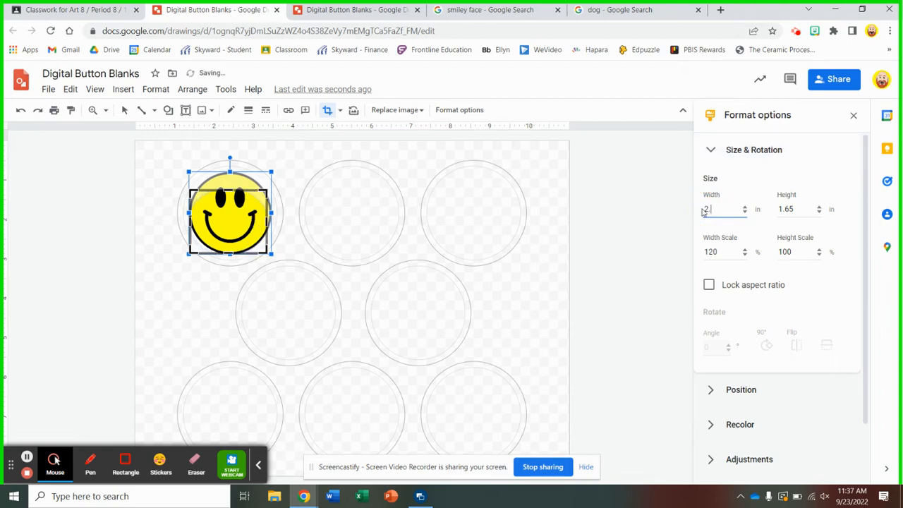
type(".38")
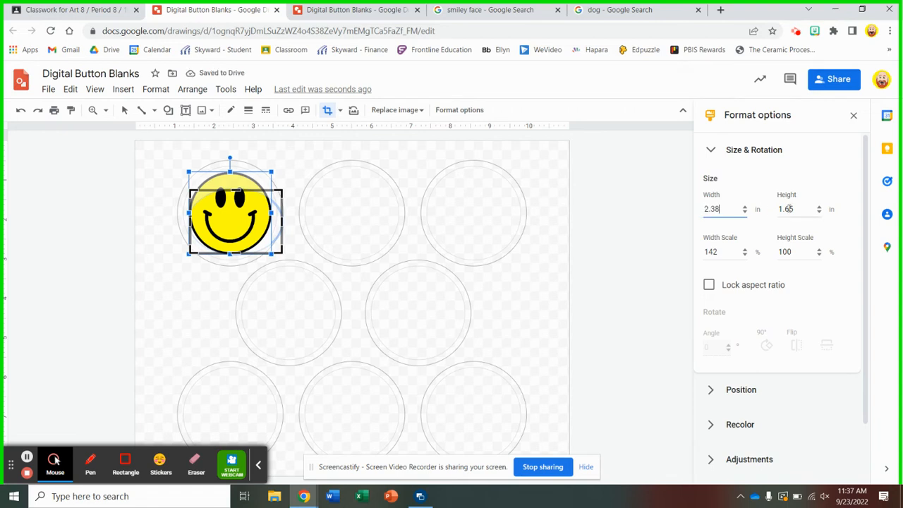
left_click(775, 211)
type("2")
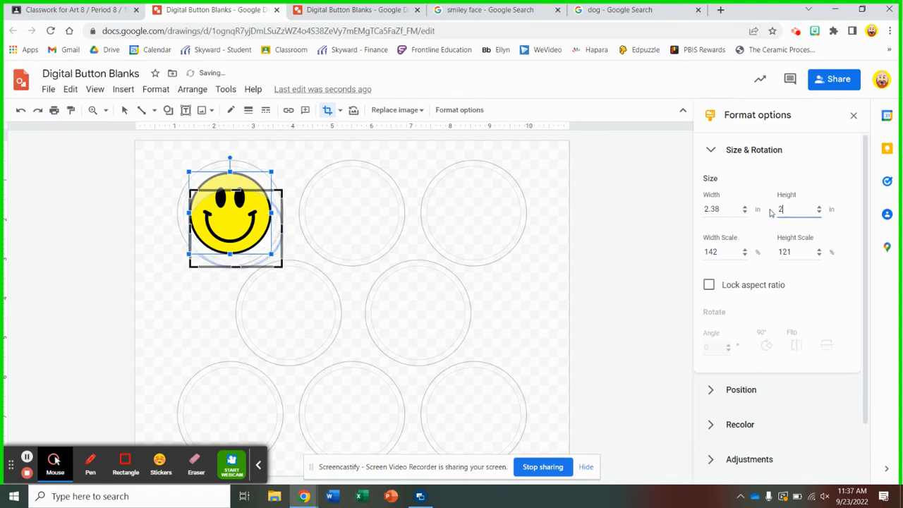
type(".38")
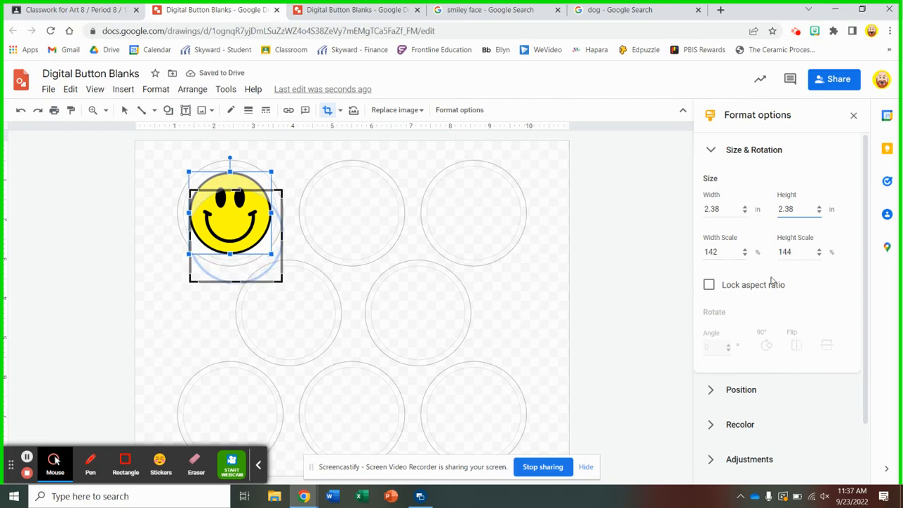
scroll(762, 304, "down", 1)
scroll(819, 254, "up", 1)
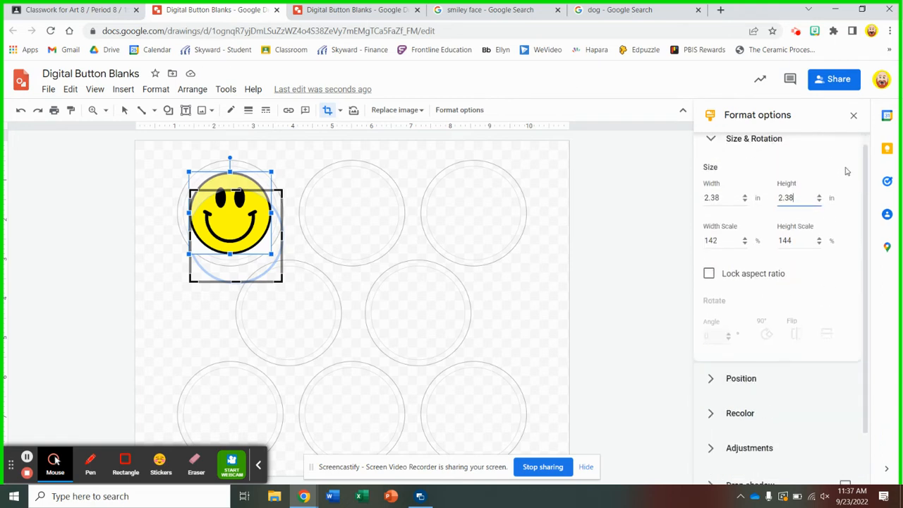
left_click(853, 114)
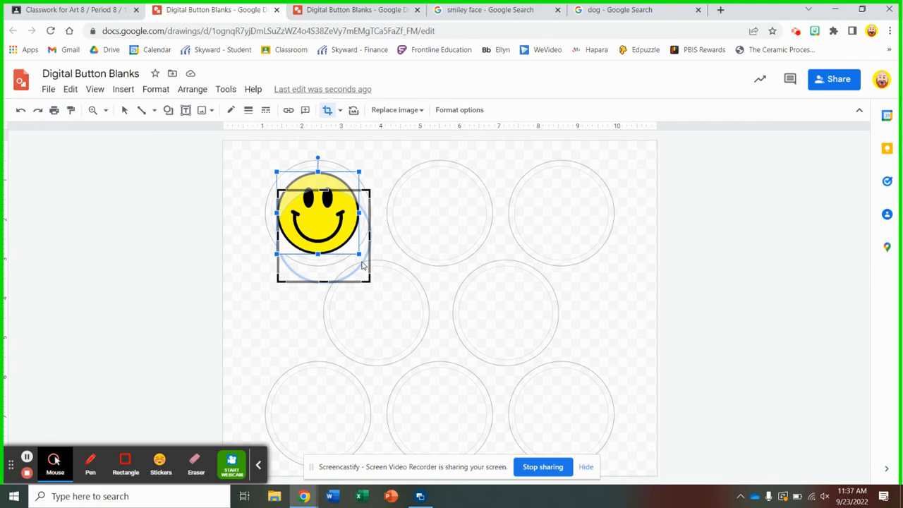
left_click(270, 292)
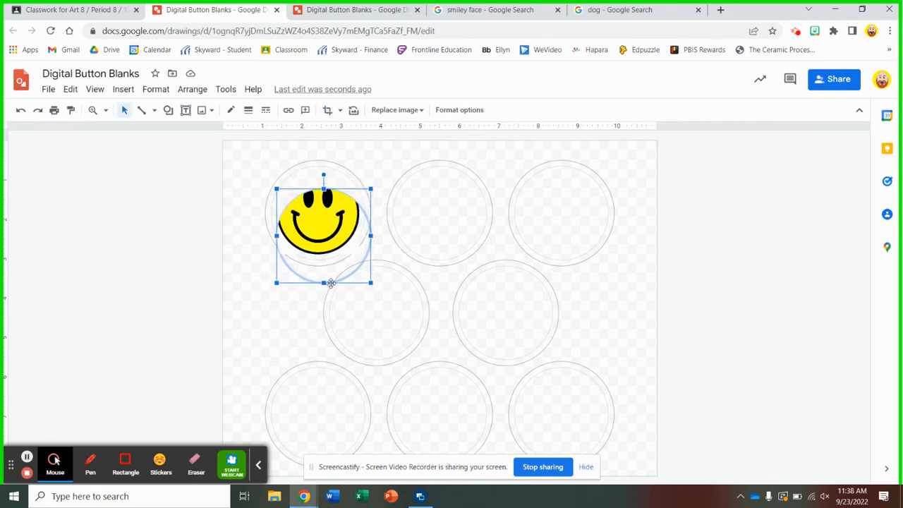
Step: Move the masked smiley face onto the first top-row blank and undo the stray move of a middle-row ring
left_click_drag(330, 283, 326, 264)
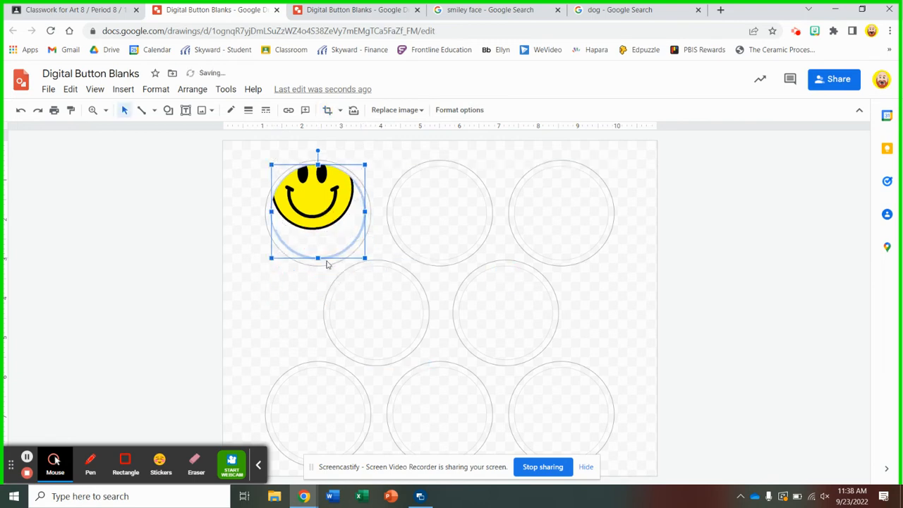
left_click_drag(318, 231, 332, 256)
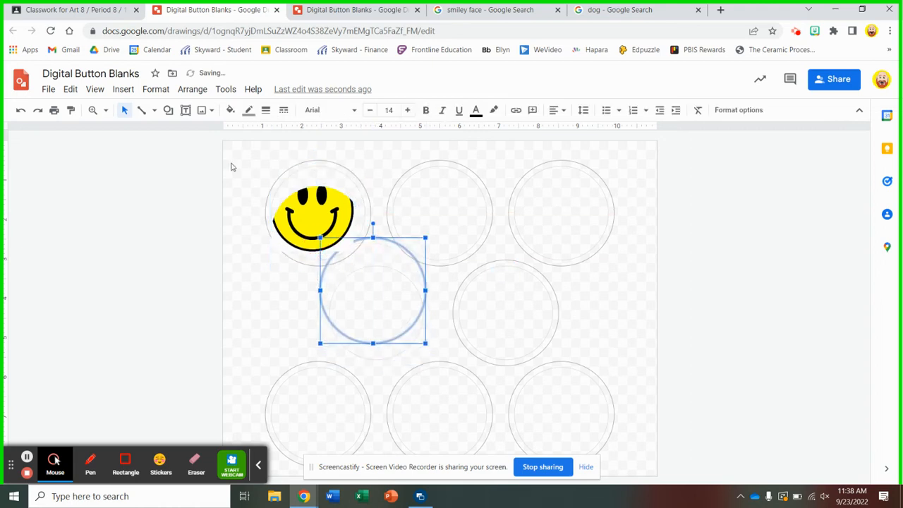
left_click(20, 110)
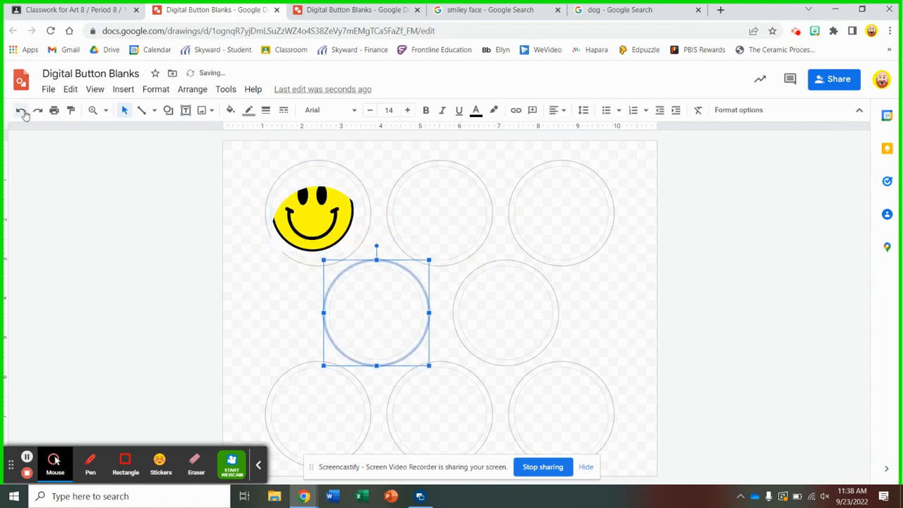
Step: Move the masked smiley face out beside the middle row and enlarge its picture to fill the circular crop frame
left_click(319, 213)
left_click_drag(317, 222, 261, 320)
double_click(254, 306)
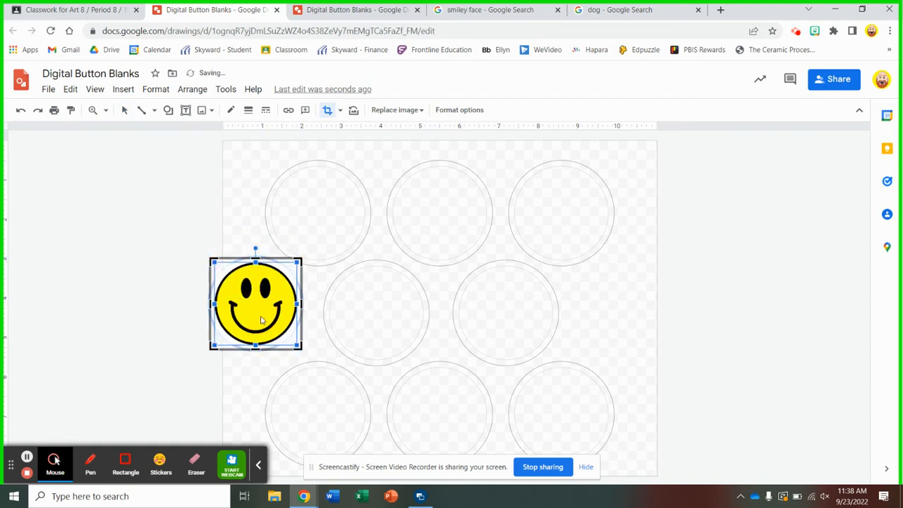
left_click_drag(215, 263, 209, 254)
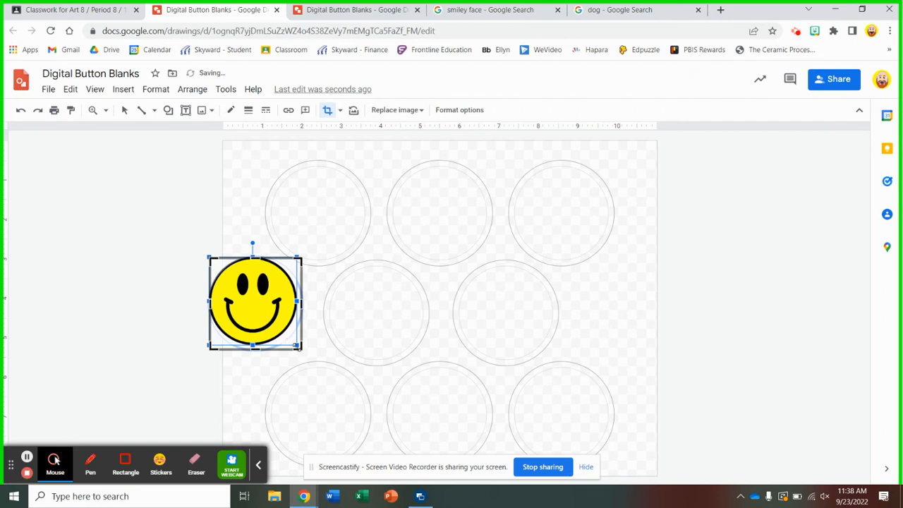
left_click_drag(299, 347, 304, 353)
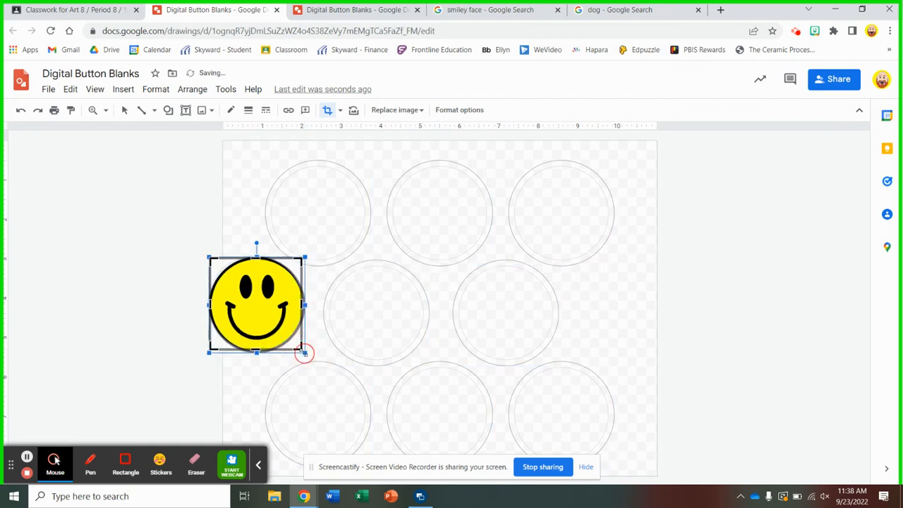
left_click(178, 351)
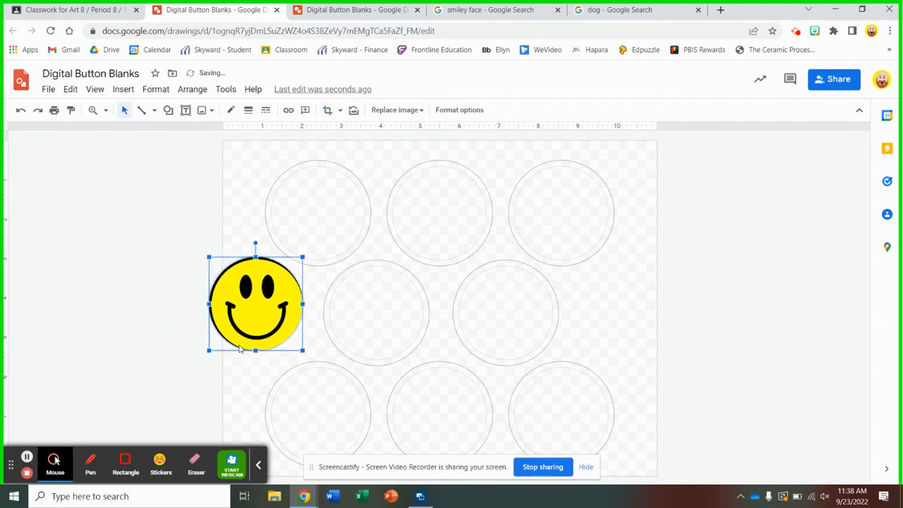
Step: Center the smiley face picture within its circular crop frame and finish the crop
double_click(243, 315)
left_click_drag(253, 314, 255, 318)
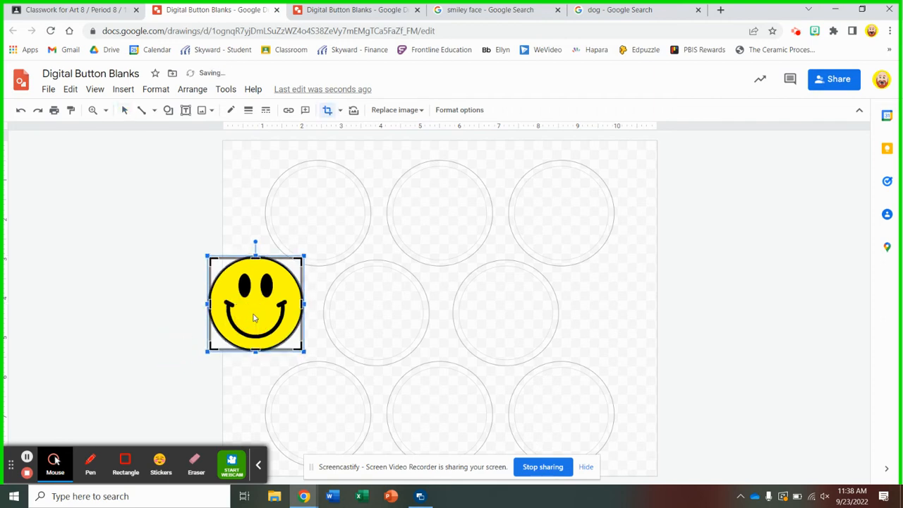
left_click(252, 367)
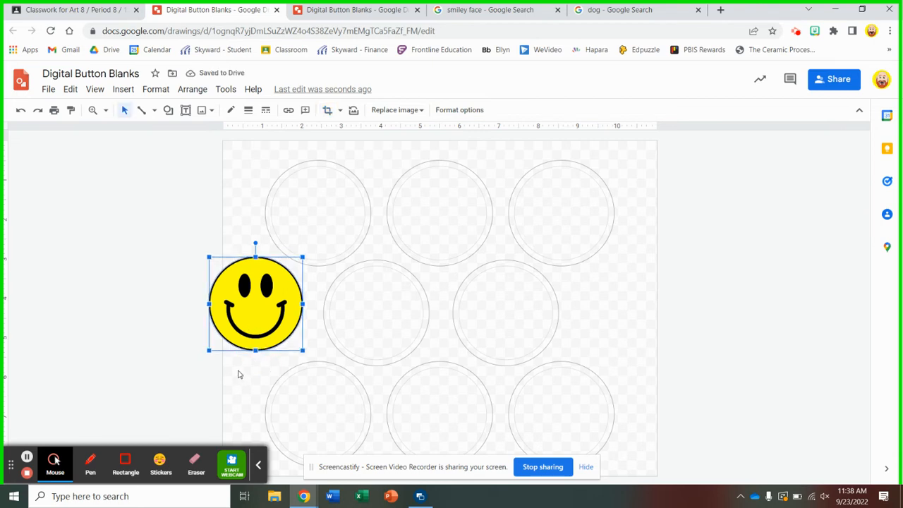
left_click(238, 375)
Step: Check the smiley face's width and height, and place it inside the inner ring of the first top-row blank
left_click(248, 313)
left_click(455, 113)
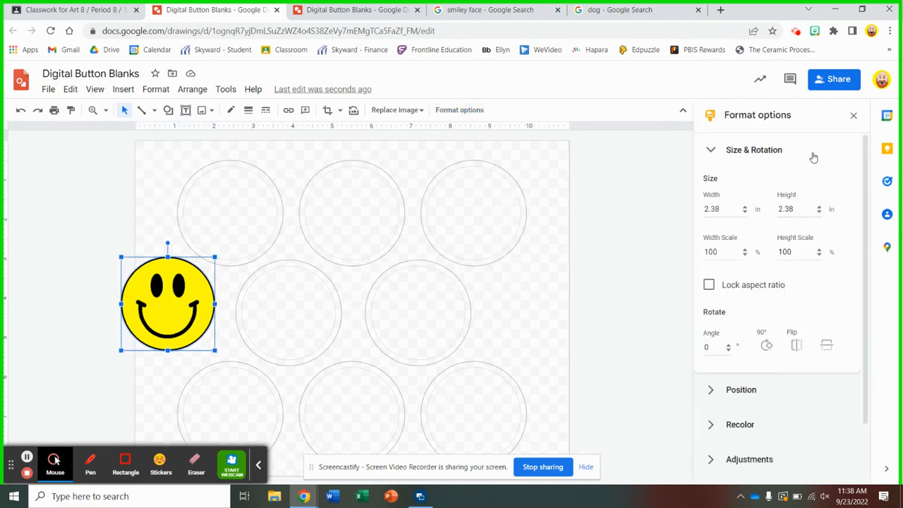
left_click(853, 117)
mouse_move(257, 310)
left_mouse_down()
mouse_move(273, 272)
mouse_move(319, 222)
left_mouse_up()
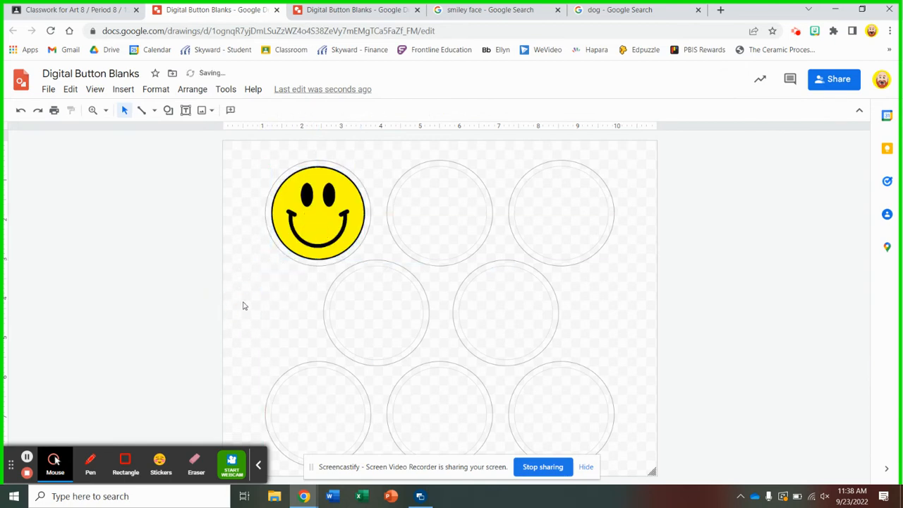
left_click(396, 204)
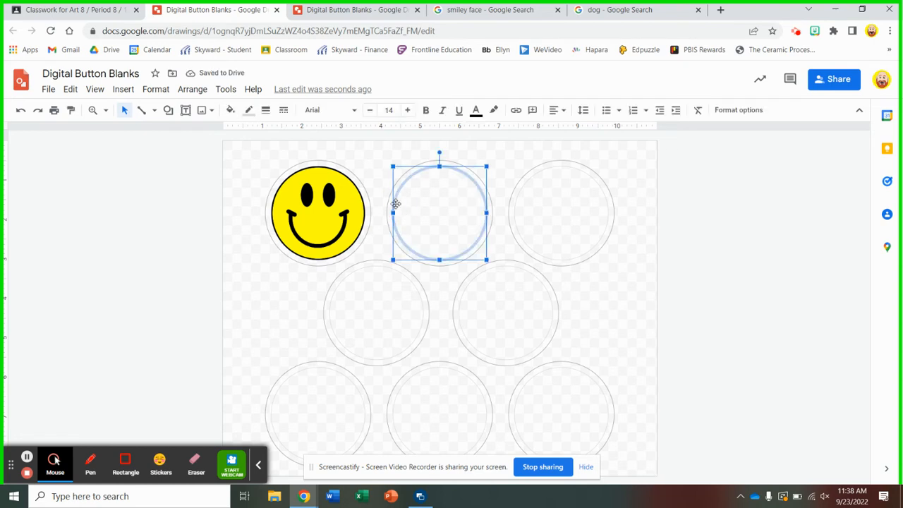
left_click(276, 289)
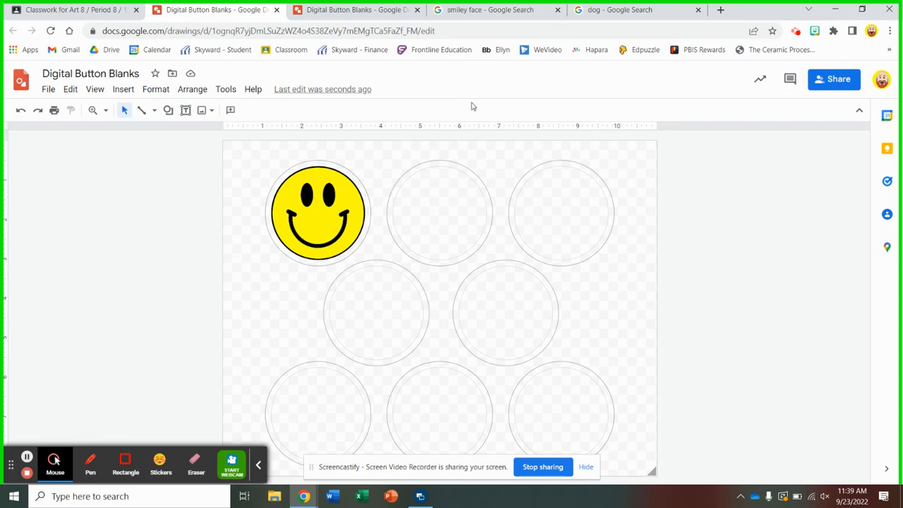
Step: Copy the large pug photo from the dog image search and paste it into the Digital Button Blanks drawing
left_click(612, 10)
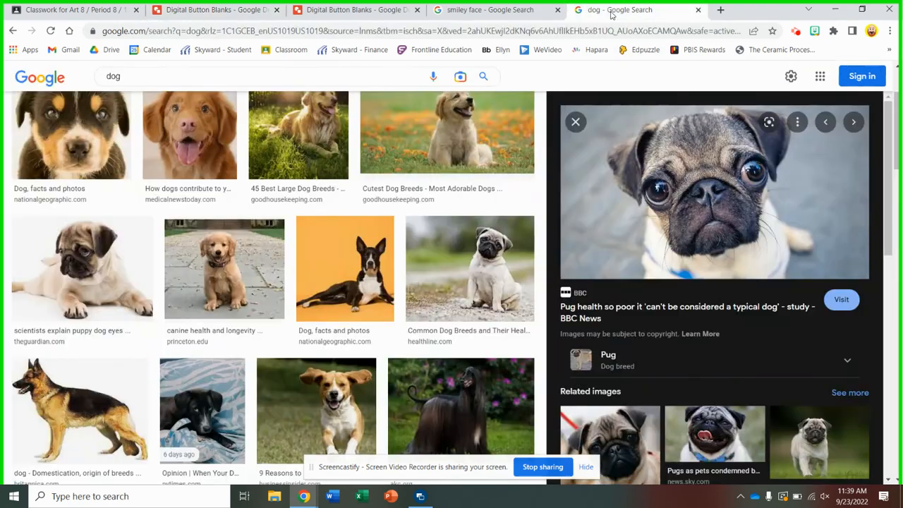
right_click(675, 196)
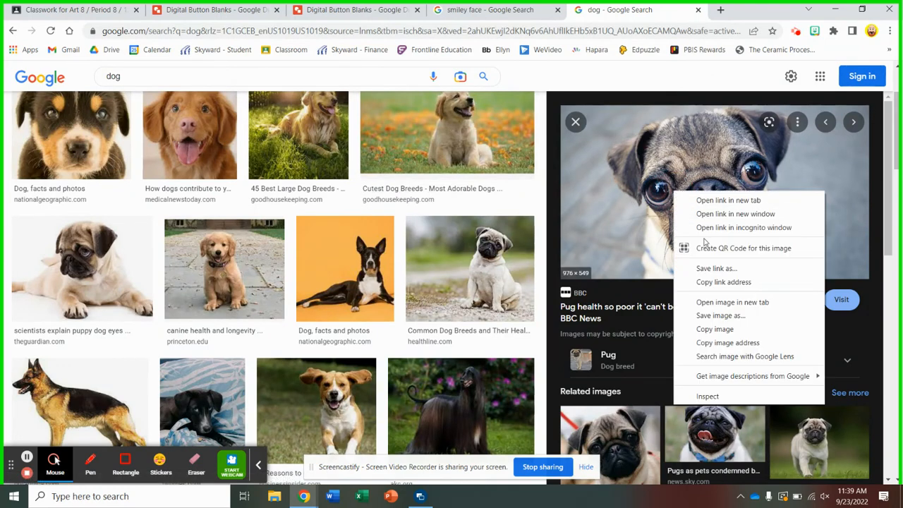
left_click(708, 330)
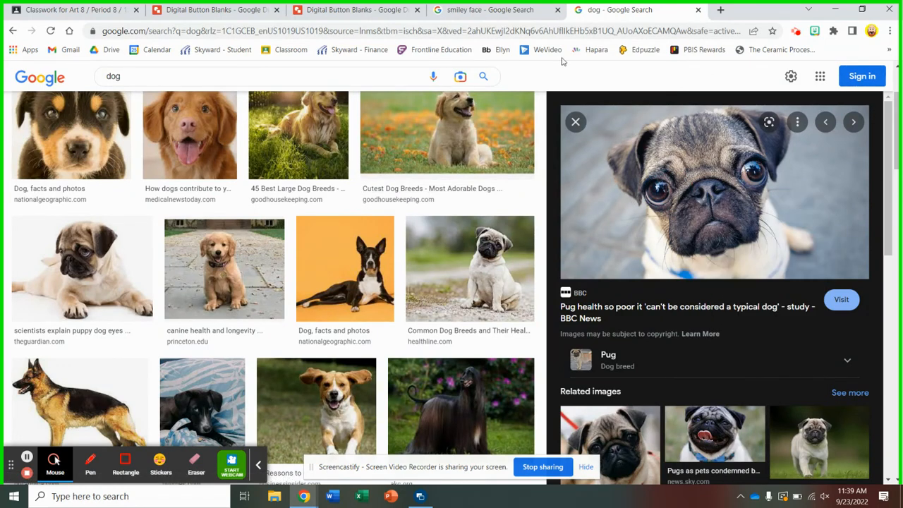
left_click(356, 13)
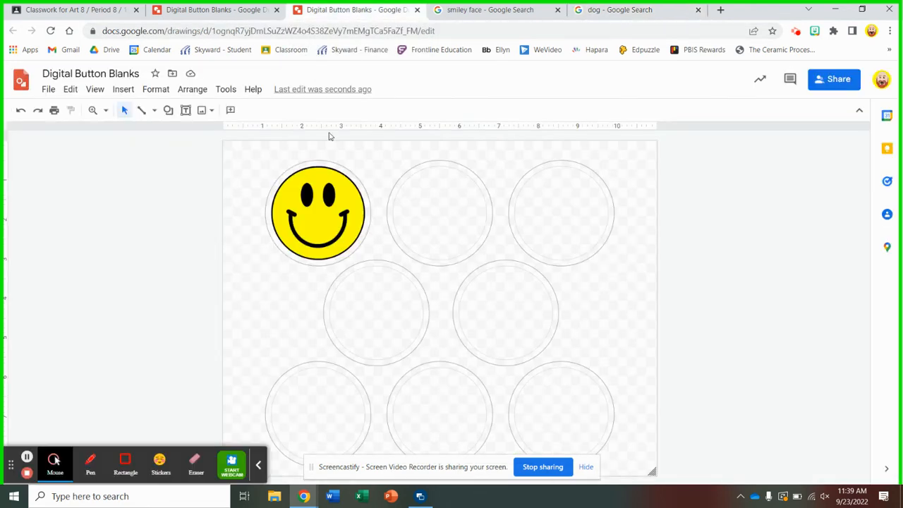
right_click(258, 287)
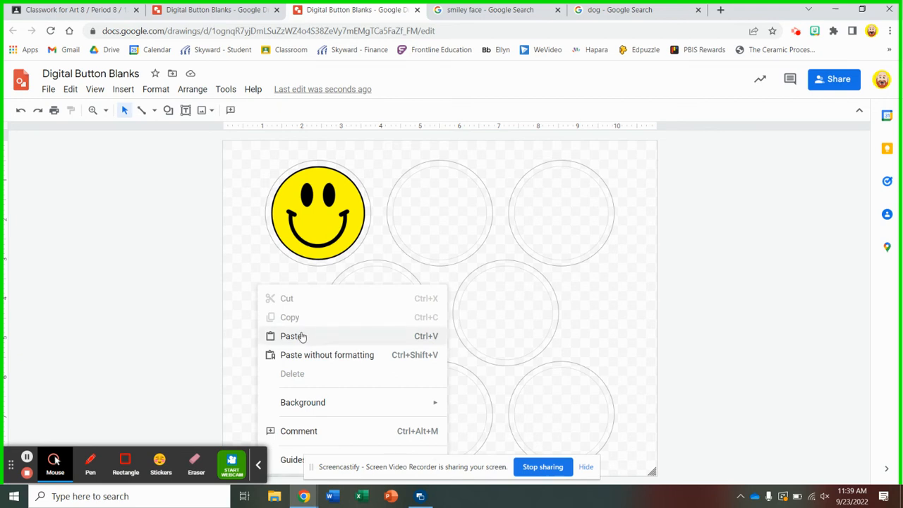
left_click(296, 336)
mouse_move(444, 319)
left_mouse_down()
mouse_move(449, 271)
mouse_move(449, 316)
mouse_move(448, 305)
left_mouse_up()
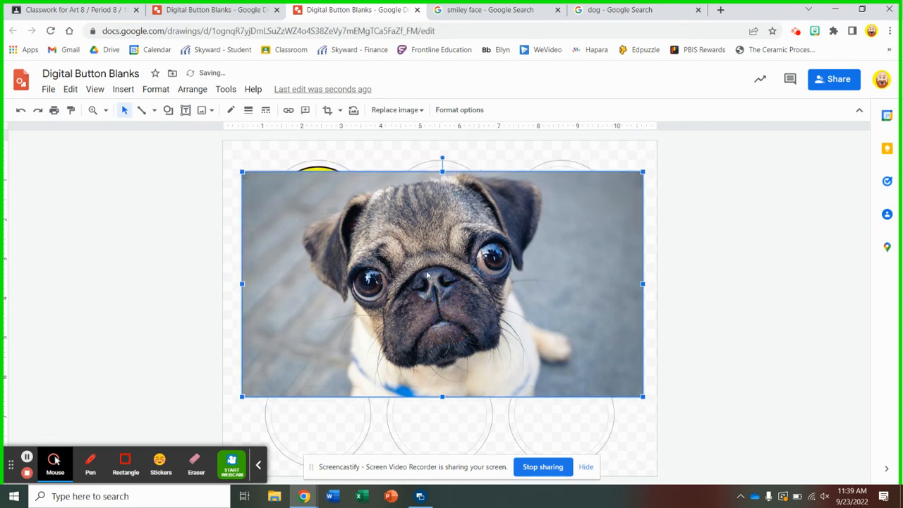
Step: Start cropping the pug photo and mask it with the Oval shape
double_click(427, 275)
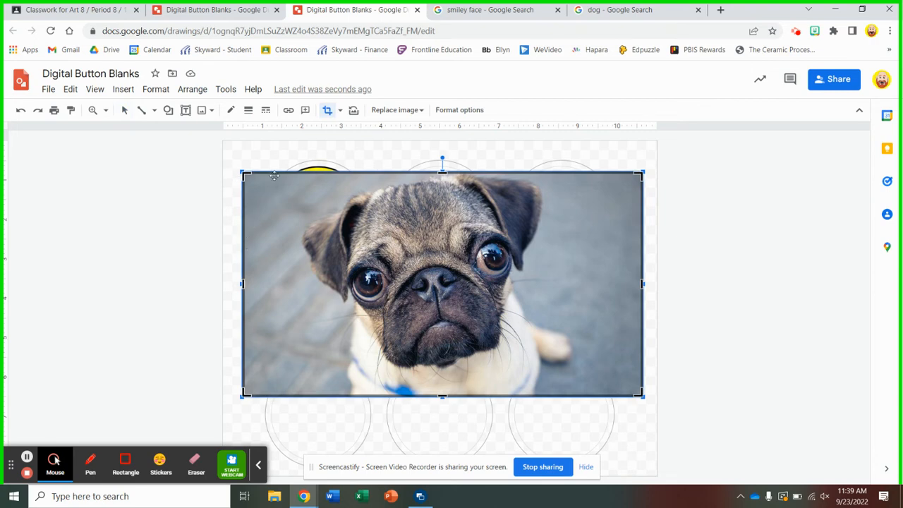
left_click(341, 113)
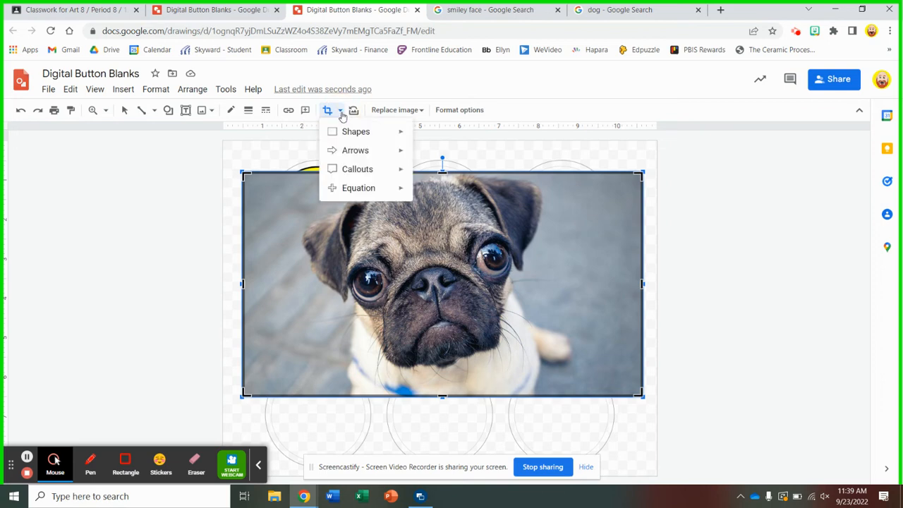
mouse_move(346, 134)
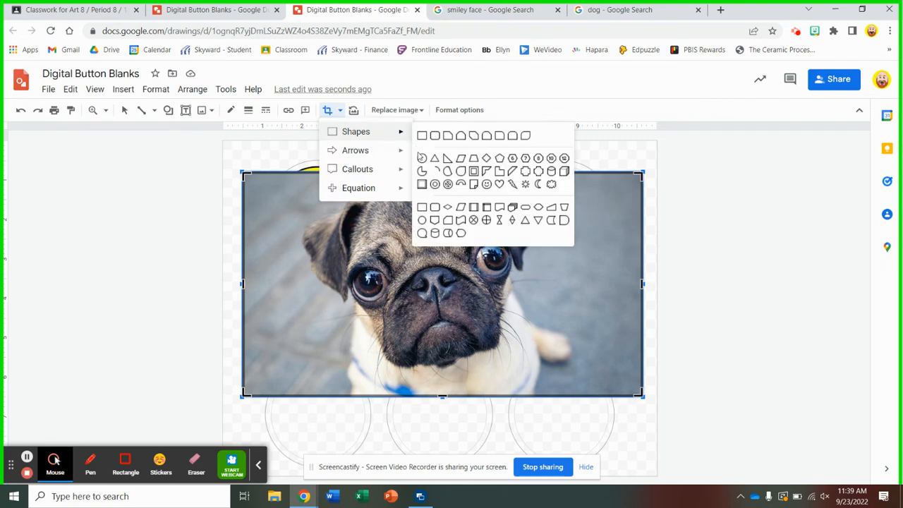
left_click(421, 158)
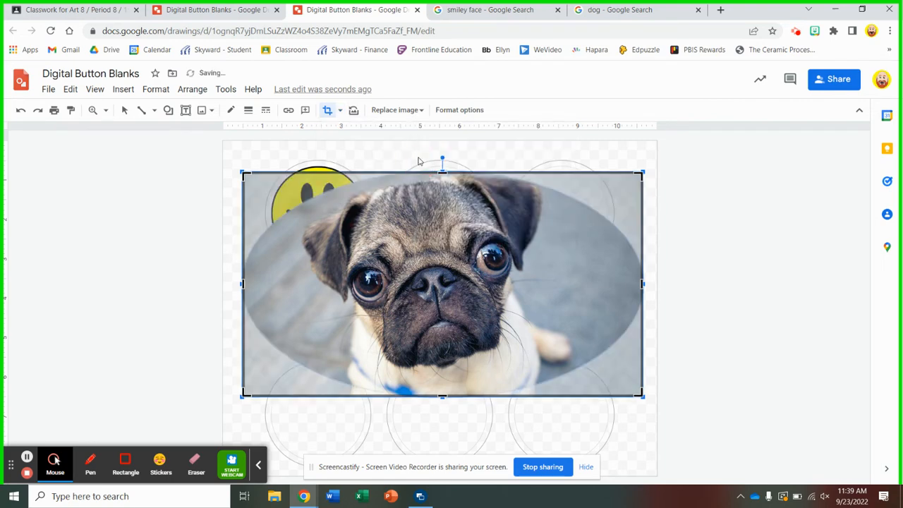
Step: Set the pug photo's crop frame to 2.38 in wide and 2.38 in high
left_click(457, 110)
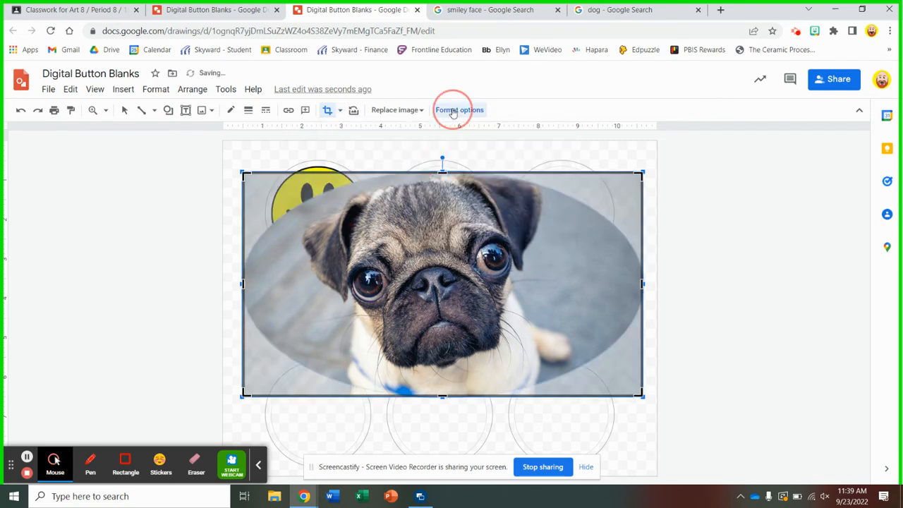
left_click(714, 209)
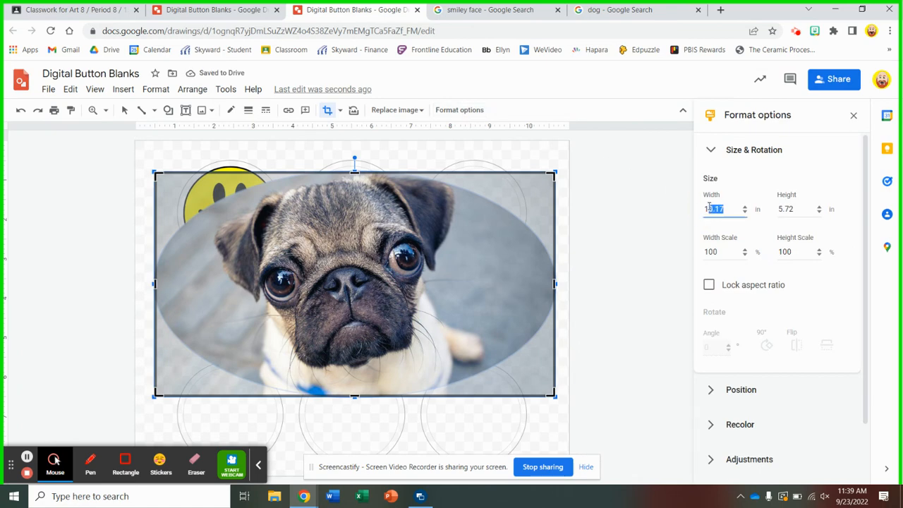
double_click(714, 209)
double_click(714, 209)
type("2.38")
double_click(786, 209)
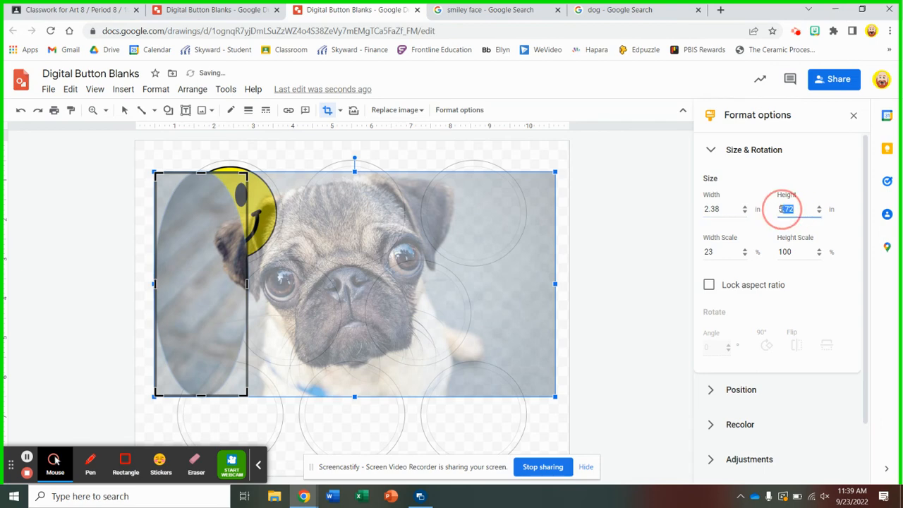
type("2.38")
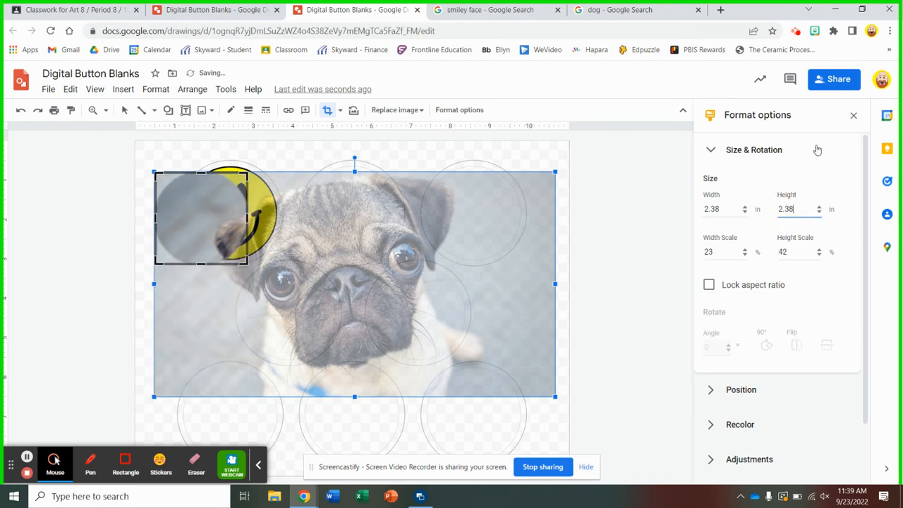
left_click(852, 117)
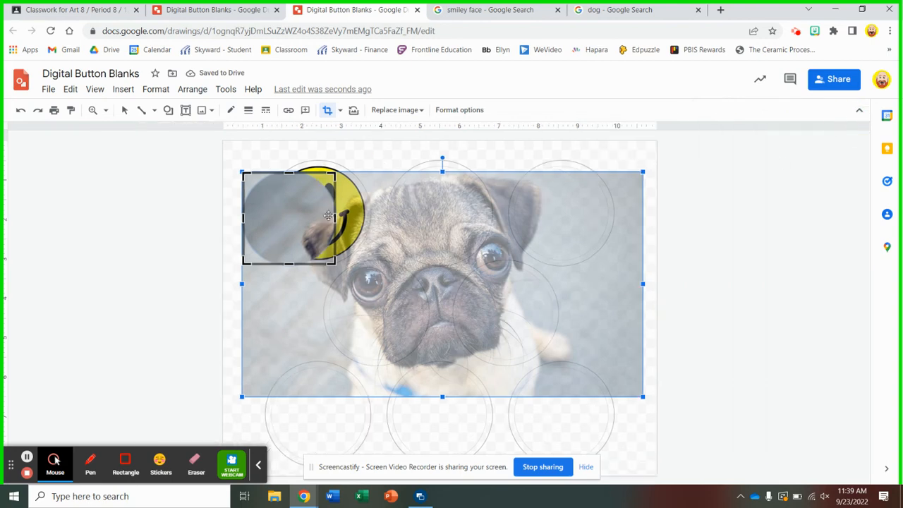
Step: Shift the pug photo behind the crop circle so the dog's nose sits inside it, and finish the crop
left_click(460, 268)
left_click_drag(460, 269, 338, 232)
left_click_drag(306, 297, 300, 299)
key("Return")
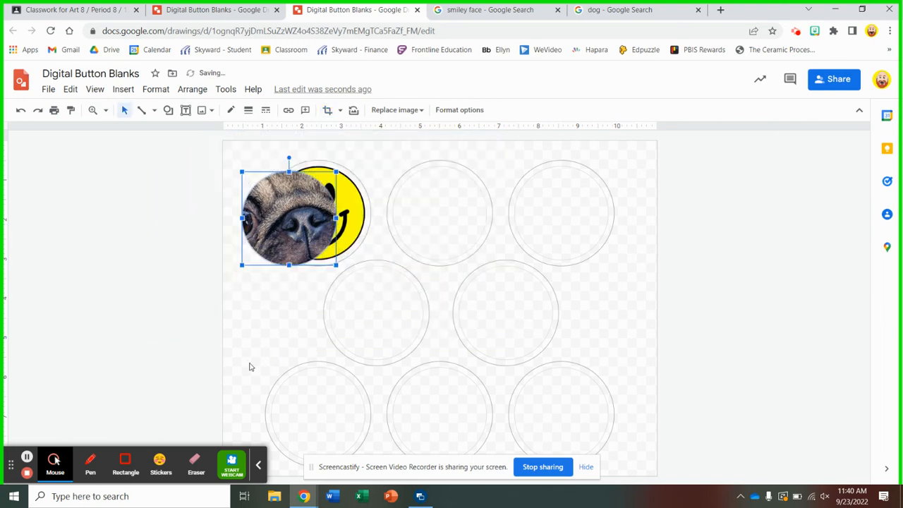
Step: Reopen the pug's crop, scale the photo down until the whole head fits the circle, center it and finish the crop
double_click(282, 249)
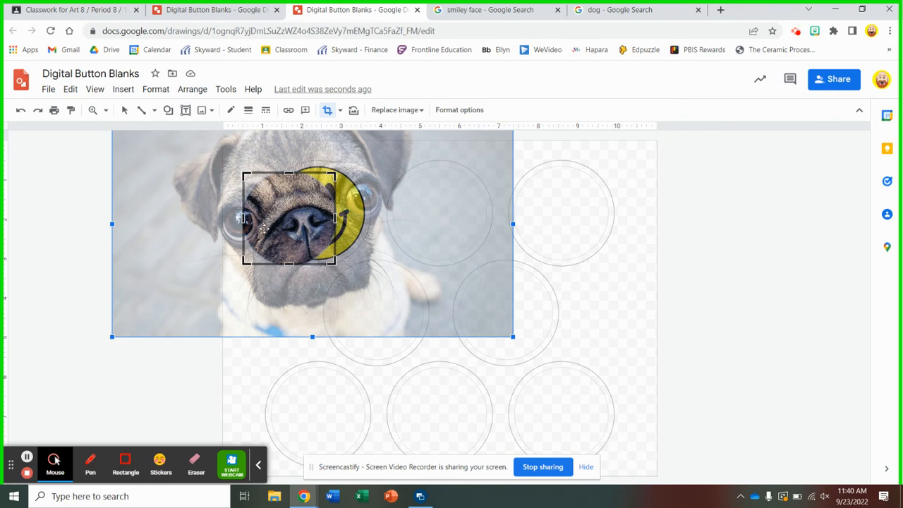
left_click_drag(111, 337, 195, 290)
left_click_drag(512, 290, 458, 260)
left_click_drag(435, 223, 408, 255)
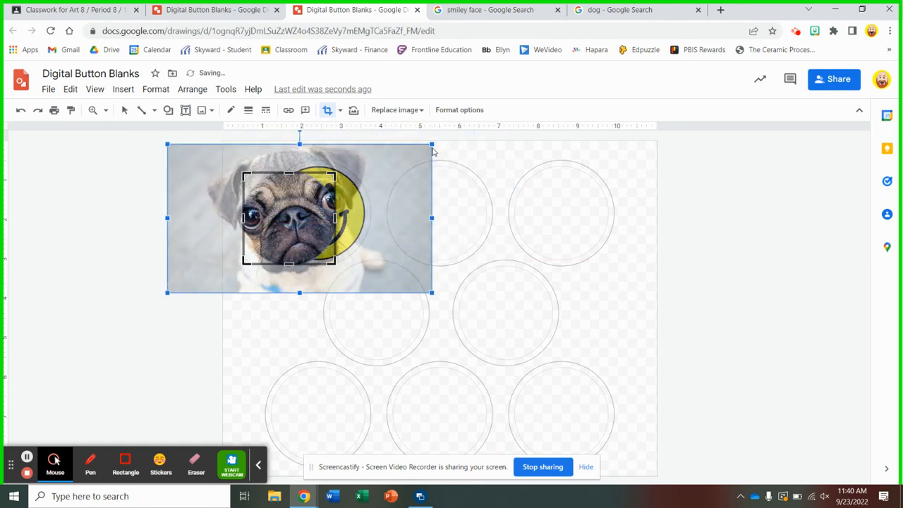
left_click_drag(432, 148, 393, 166)
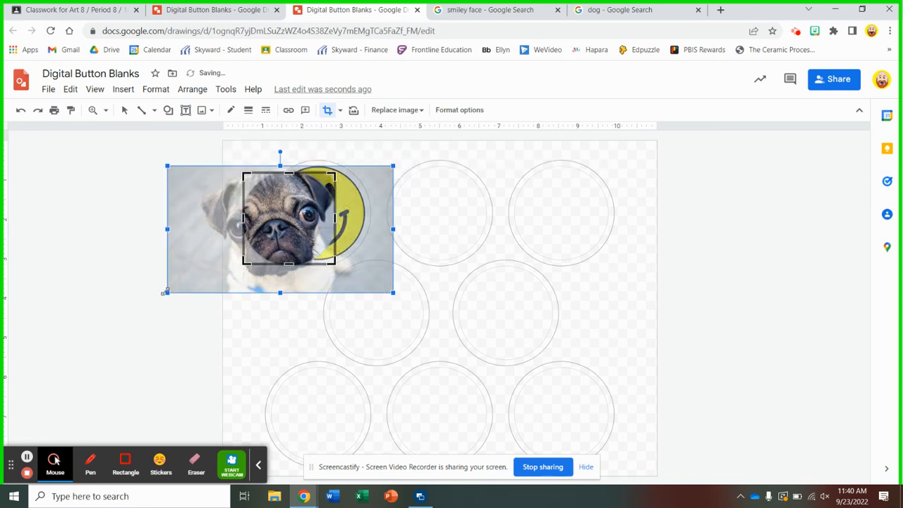
left_click_drag(166, 291, 221, 265)
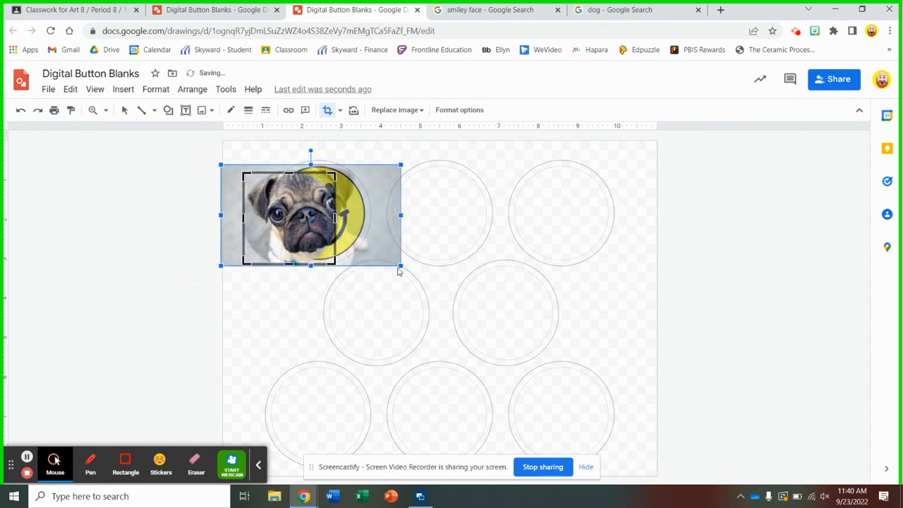
left_click_drag(400, 266, 366, 250)
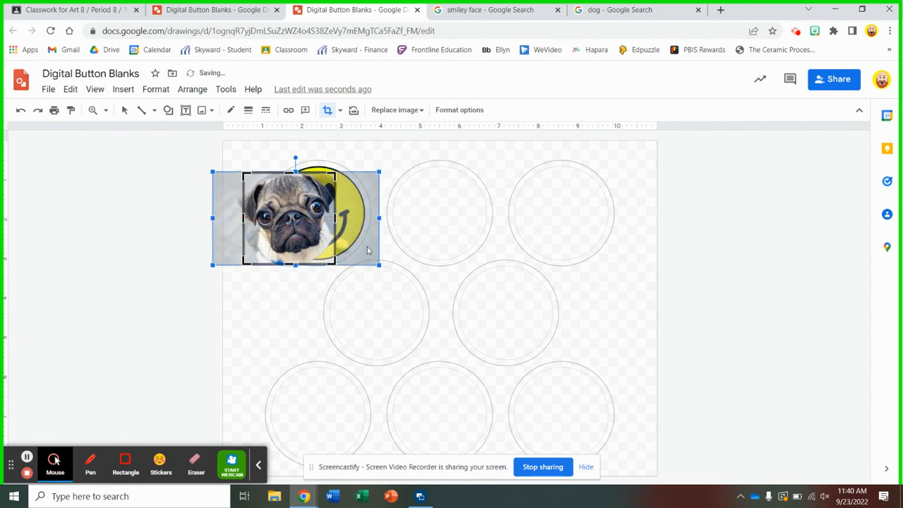
left_click(303, 297)
left_click(279, 322)
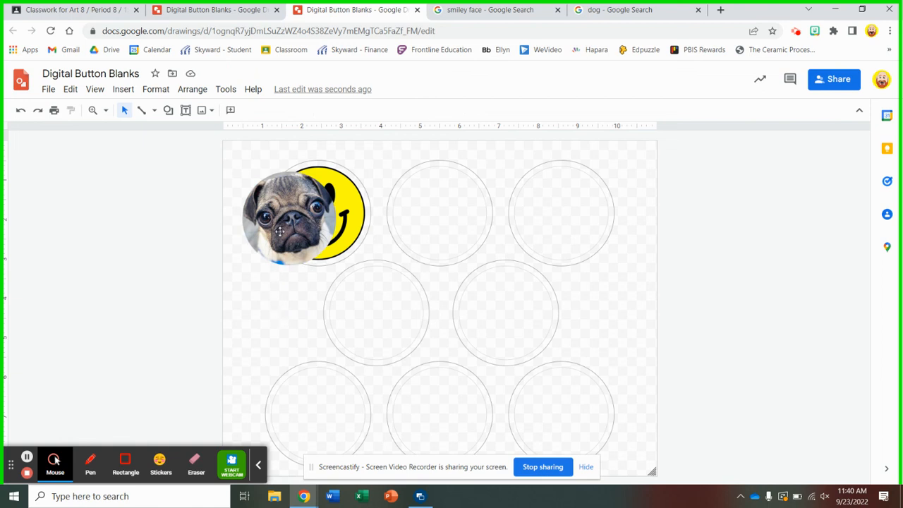
Step: Move the circular pug image into the inner ring of the second top-row blank
left_click_drag(279, 231, 433, 227)
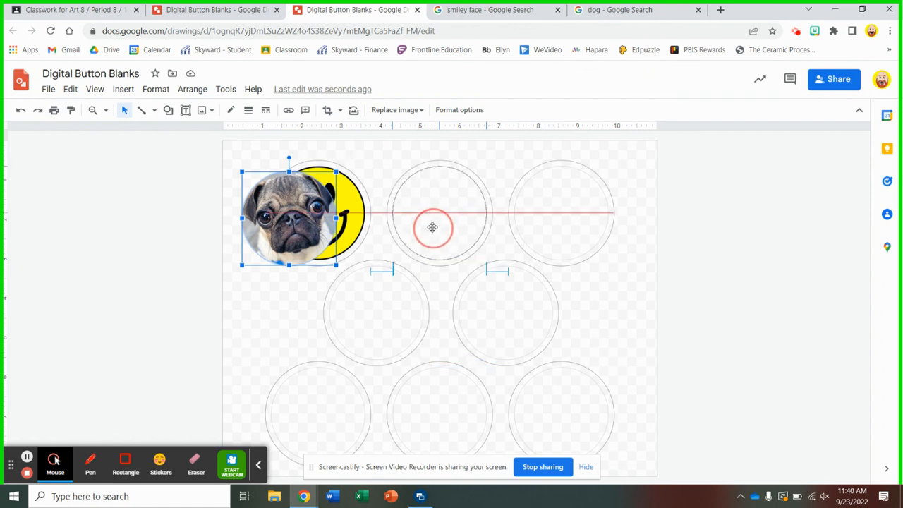
left_click_drag(433, 228, 432, 227)
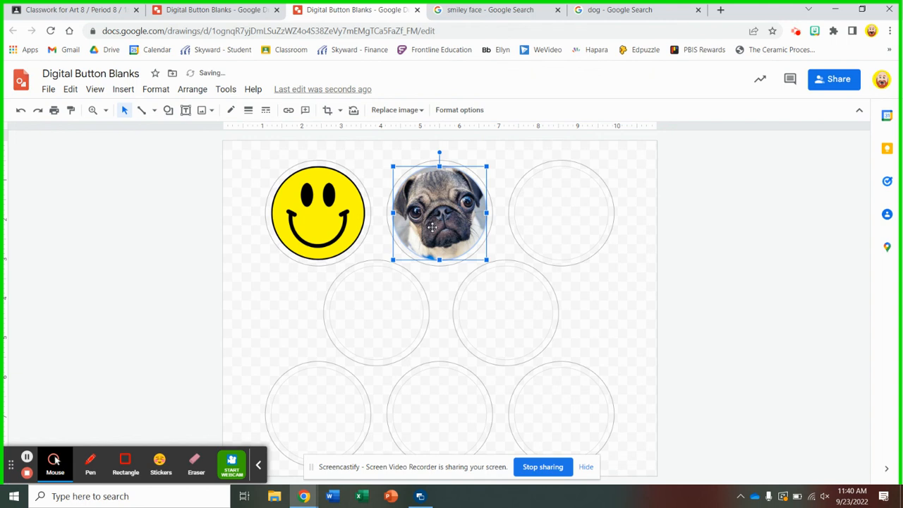
left_click(597, 287)
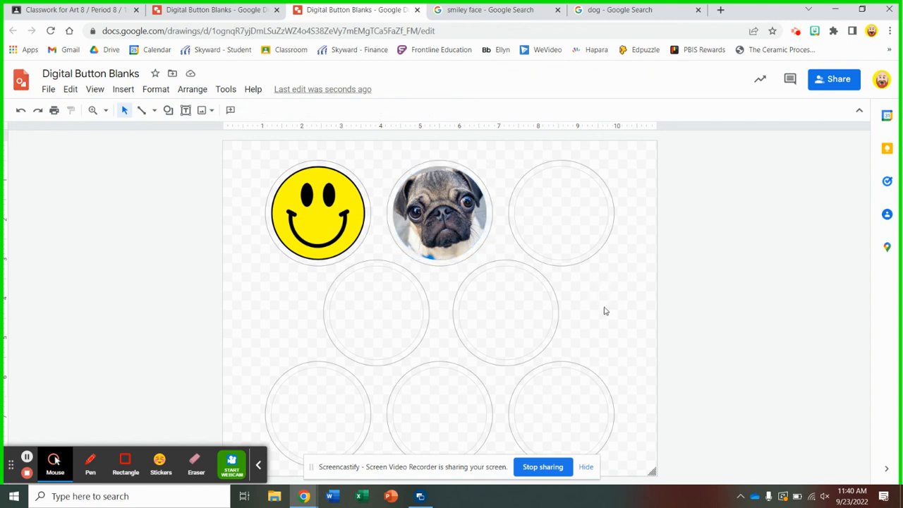
Step: Check the width and height of the pug image and of the third top-row blank's inner ring
left_click(433, 216)
left_click(453, 111)
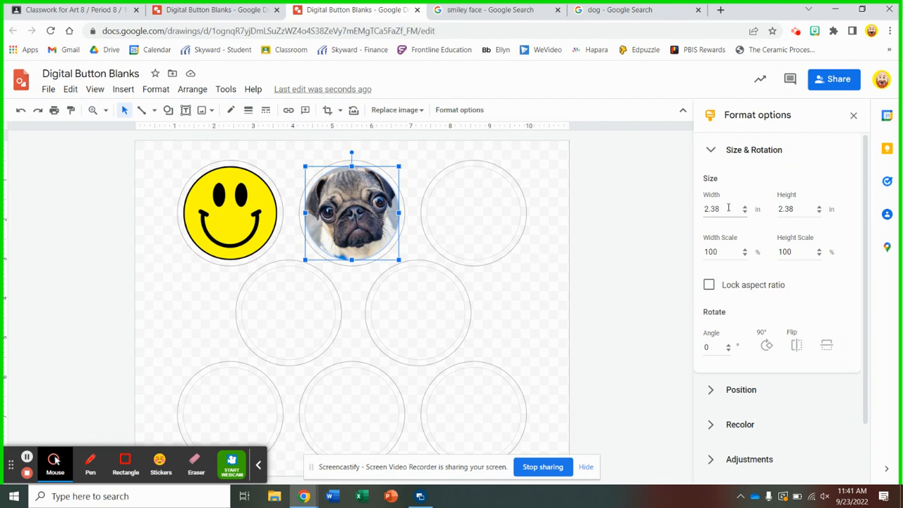
left_click(493, 172)
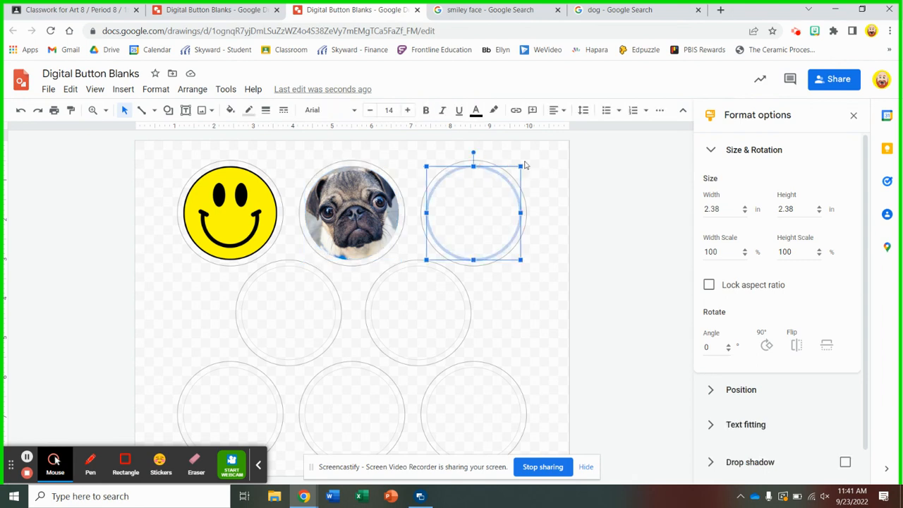